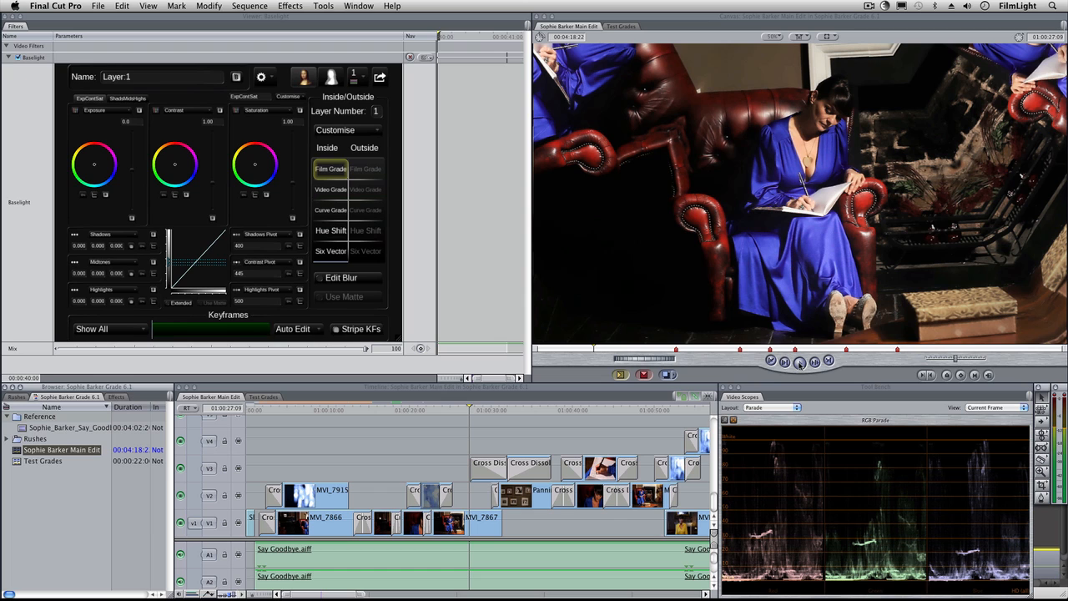
Step: Apply the favourite Baselight filter to the V1 clip at about 01:00:20:15 and open that clip's filter controls
{"action": "left_click", "coordinate": [414, 410]}
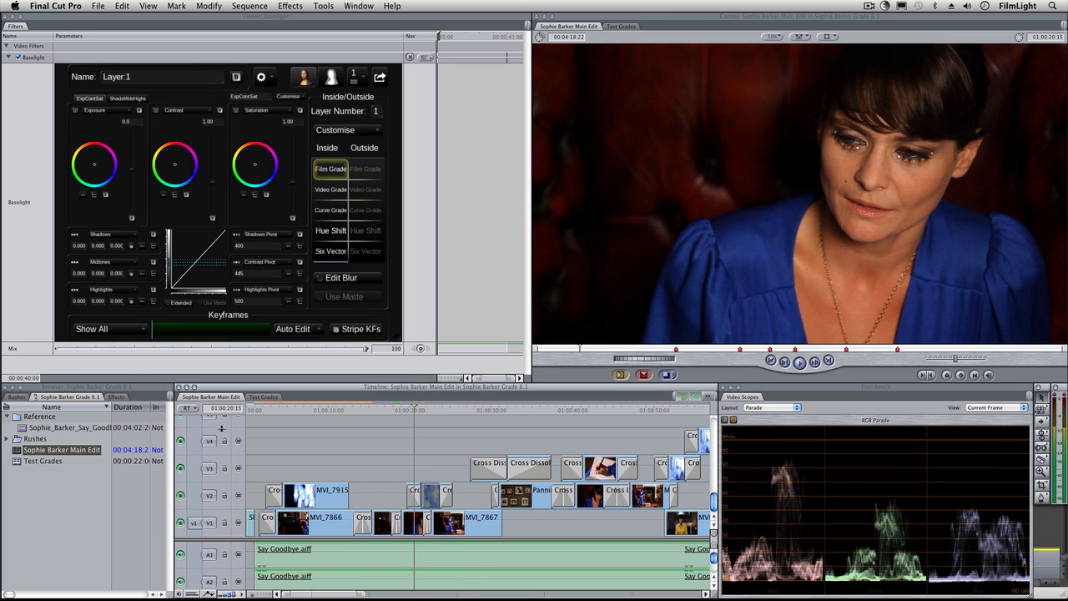
{"action": "left_click", "coordinate": [118, 397]}
{"action": "left_click", "coordinate": [23, 428]}
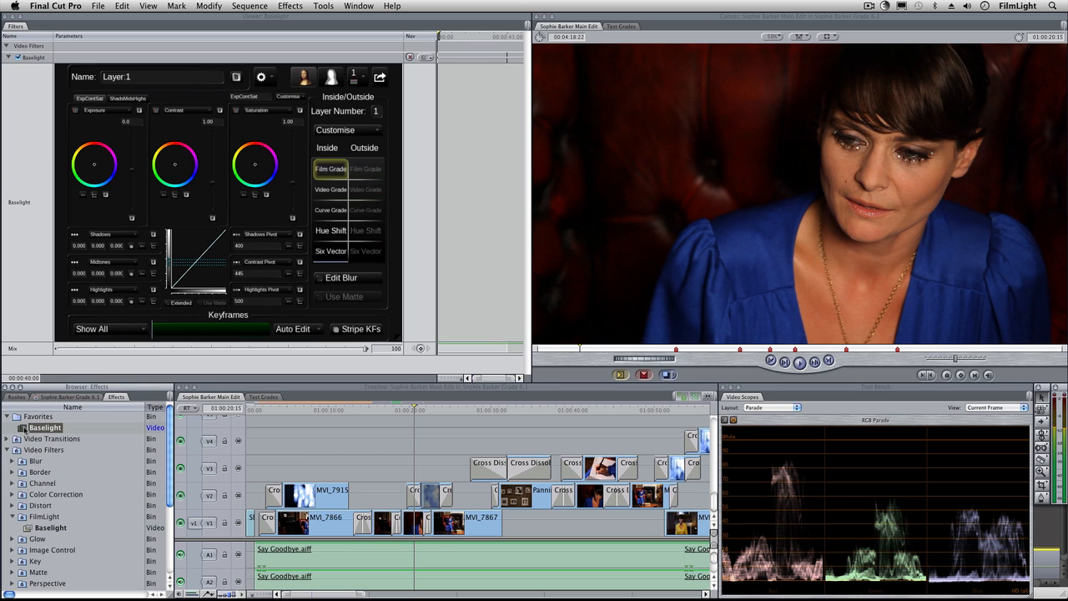
{"action": "left_click_drag", "start_coordinate": [24, 428], "coordinate": [414, 524]}
{"action": "double_click", "coordinate": [413, 524]}
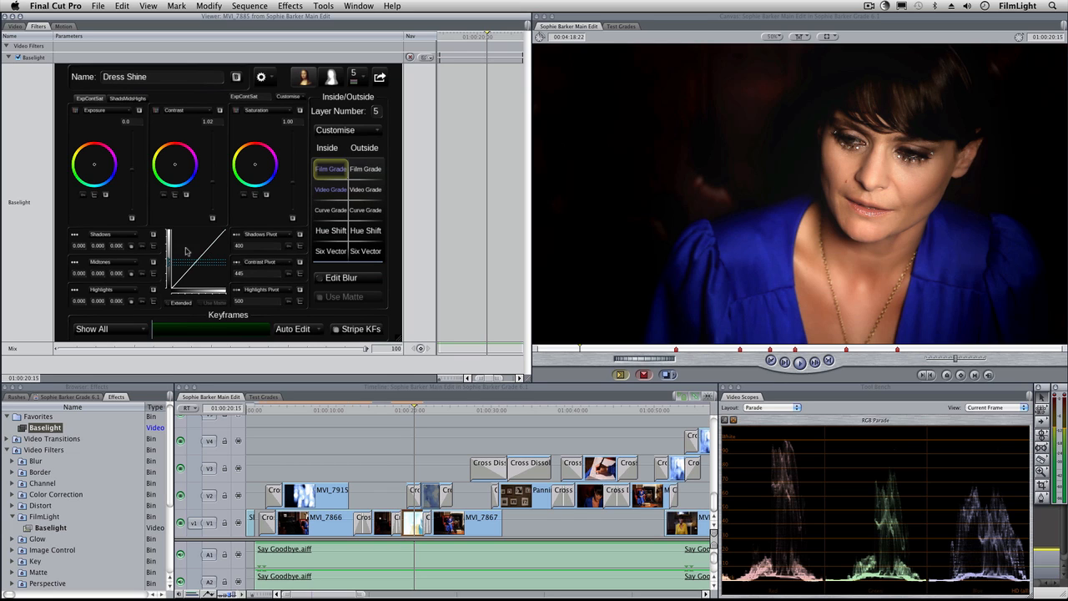
Step: Open the expanded Baselight interface and review the grade layers Enhance contrast, Adjust saturation, Soften, Face Highlight, Dress Shine and Vingette
{"action": "left_click", "coordinate": [380, 76]}
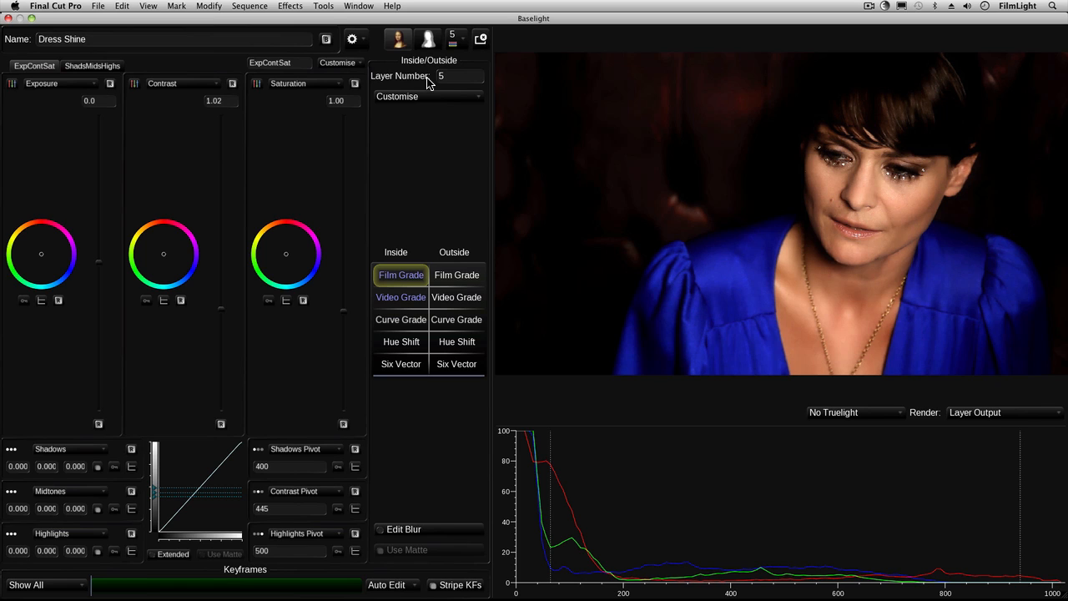
{"action": "left_click", "coordinate": [451, 39]}
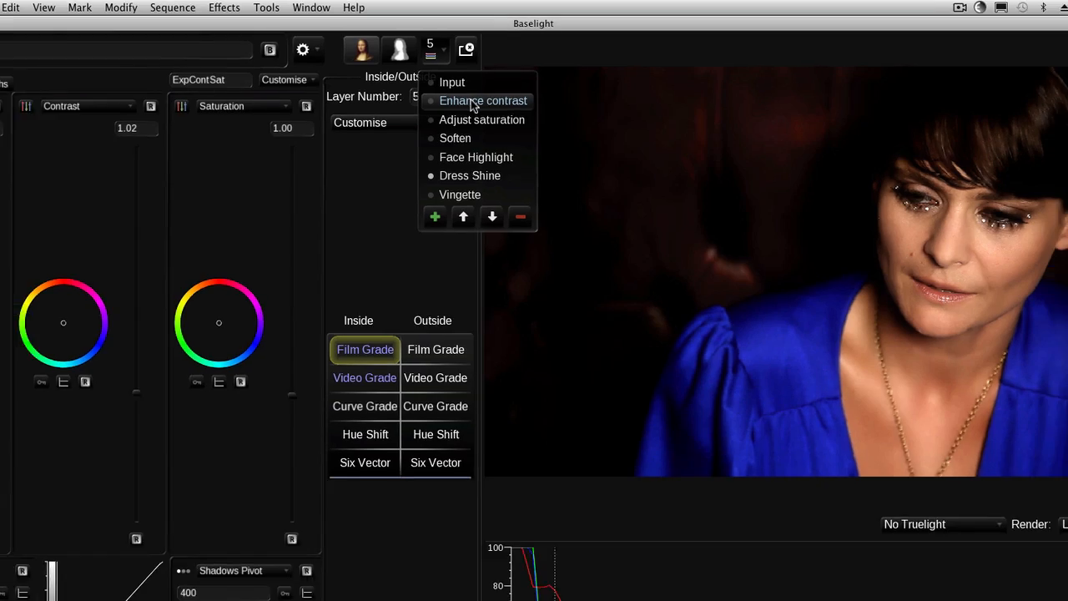
{"action": "left_click", "coordinate": [450, 120]}
{"action": "left_click", "coordinate": [452, 39]}
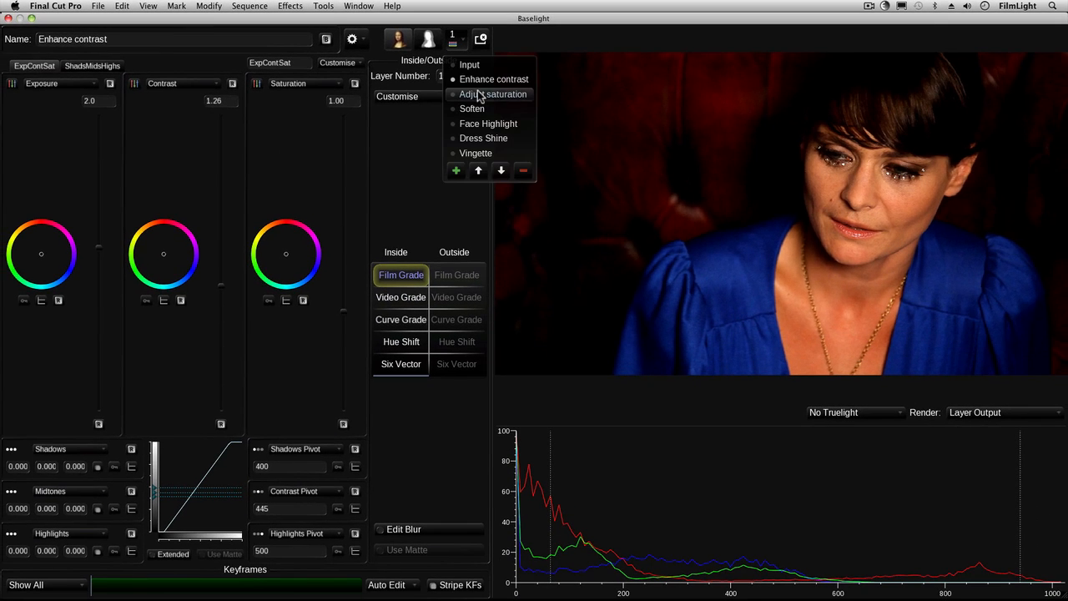
{"action": "left_click", "coordinate": [492, 94]}
{"action": "left_click", "coordinate": [453, 39]}
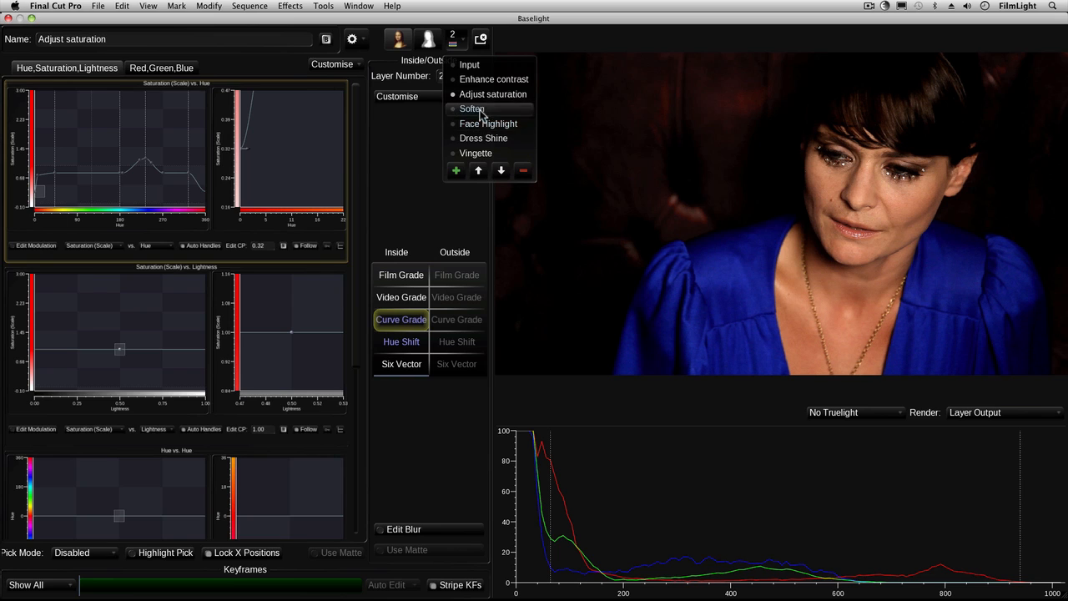
{"action": "left_click", "coordinate": [472, 109]}
{"action": "left_click", "coordinate": [453, 39]}
{"action": "left_click", "coordinate": [469, 127]}
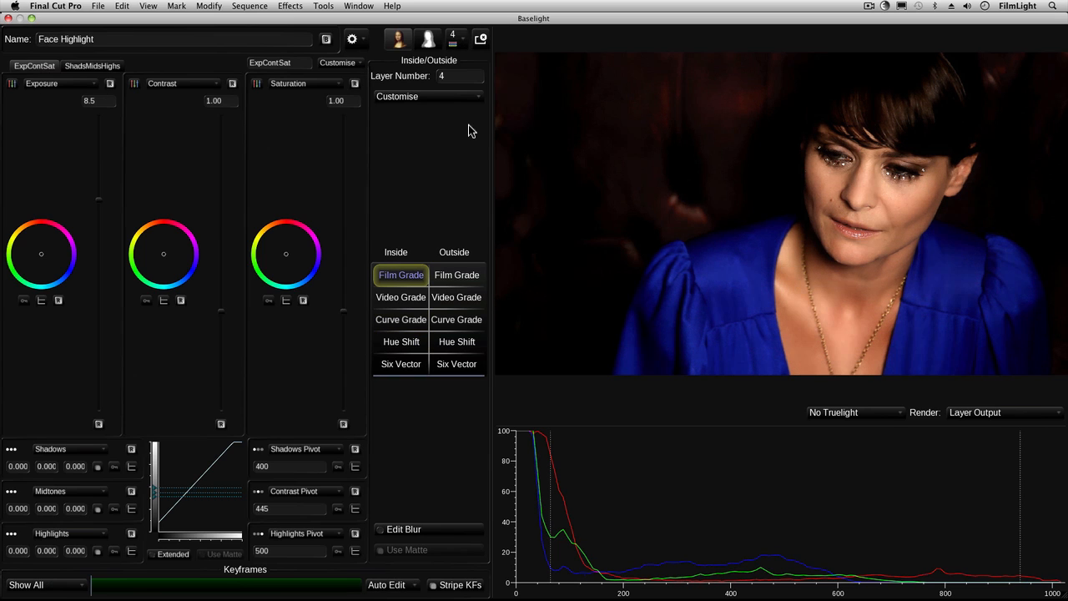
{"action": "left_click", "coordinate": [453, 39]}
{"action": "left_click", "coordinate": [482, 137]}
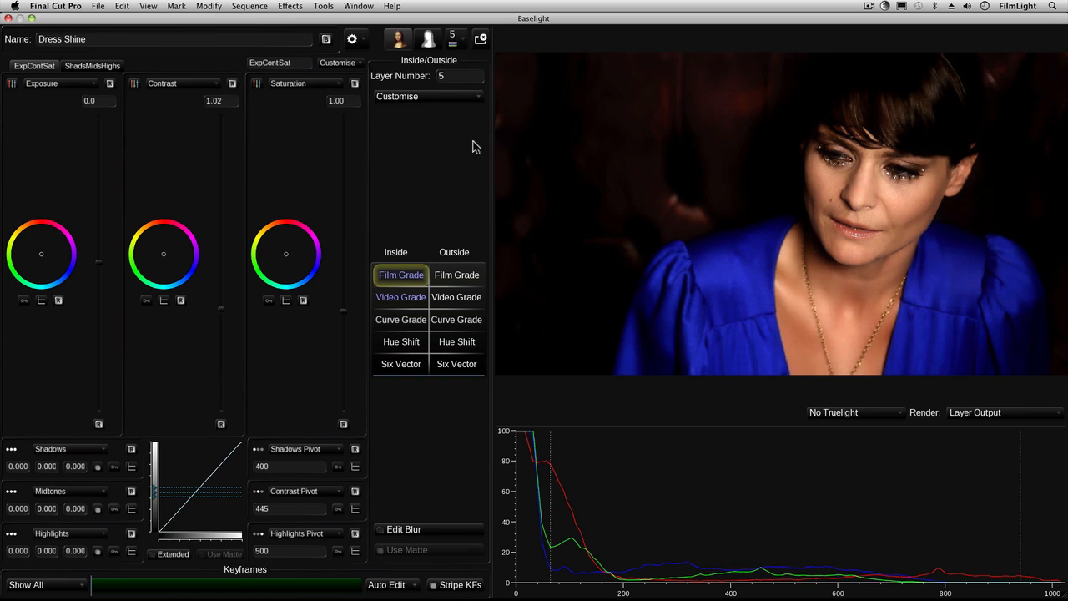
{"action": "left_click", "coordinate": [453, 39]}
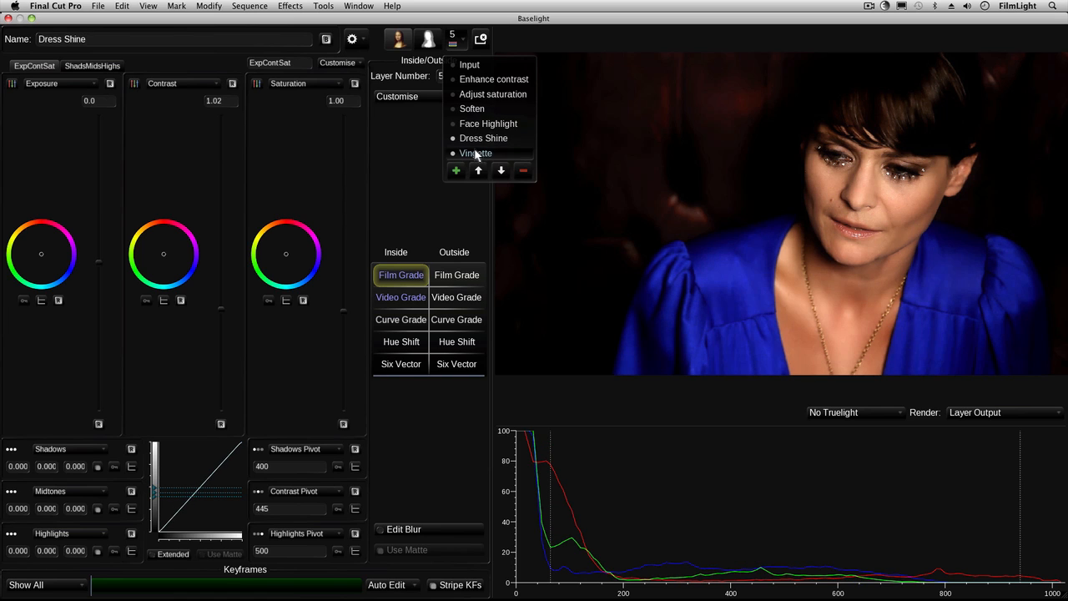
{"action": "left_click", "coordinate": [476, 153]}
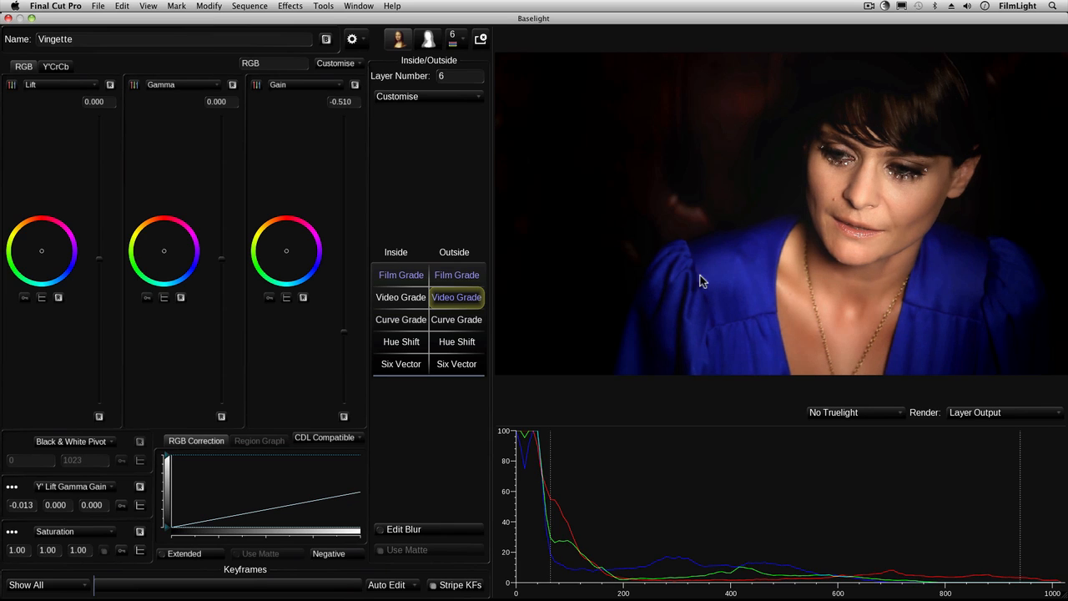
Step: Preview the Vingette layer using the Bottom Layer Output and Layer Matte render views
{"action": "left_click", "coordinate": [1008, 413]}
{"action": "left_click", "coordinate": [1006, 508]}
{"action": "left_click", "coordinate": [991, 411]}
{"action": "left_click", "coordinate": [972, 448]}
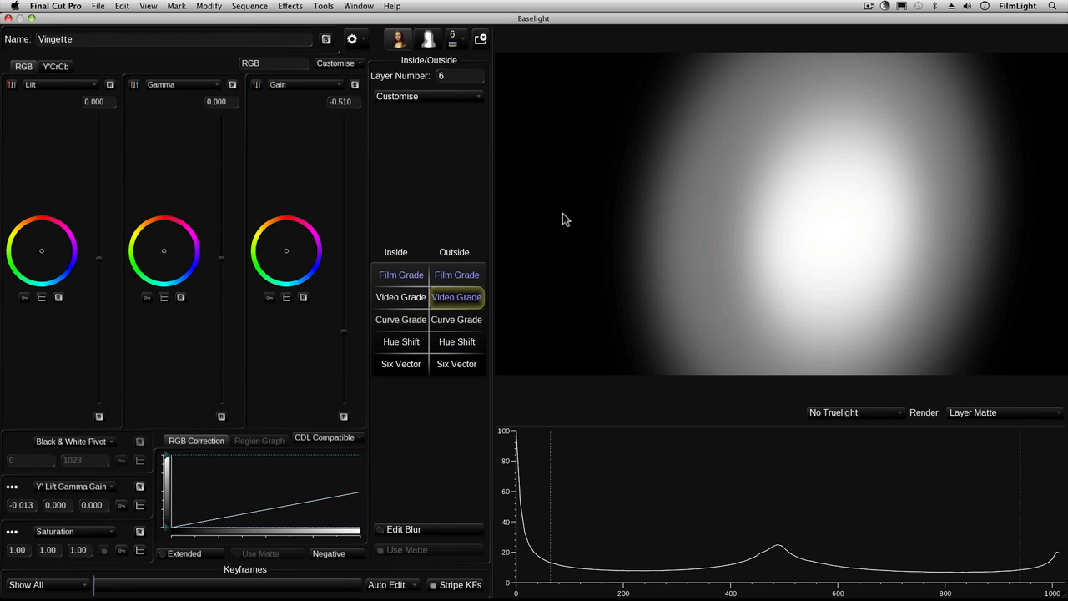
Step: Examine the Dress Shine and Face Highlight layer mattes, and return the render view to Layer Output
{"action": "left_click", "coordinate": [455, 43]}
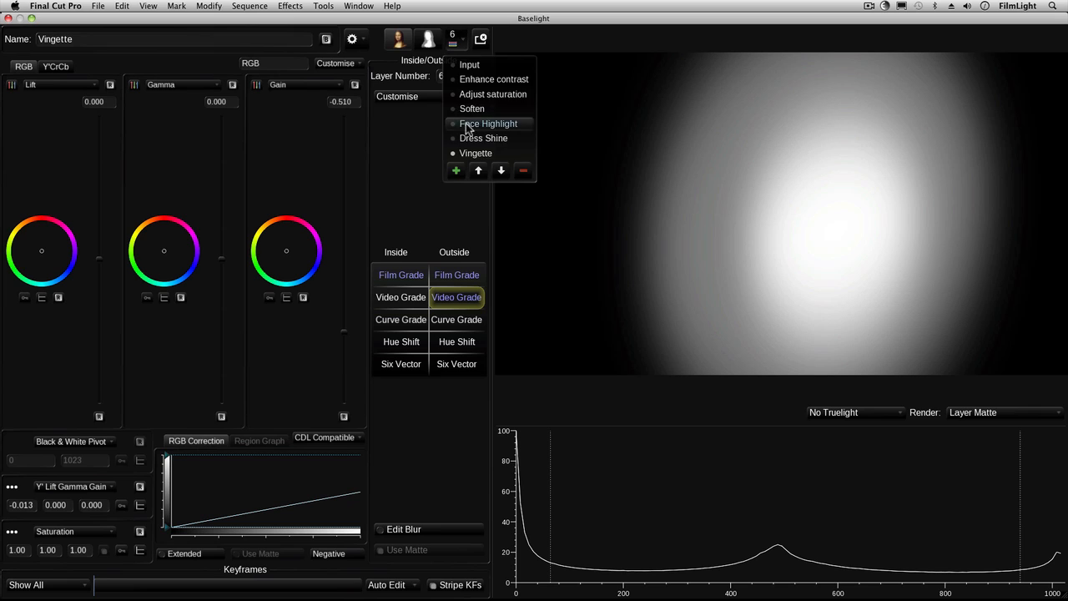
{"action": "left_click", "coordinate": [465, 138]}
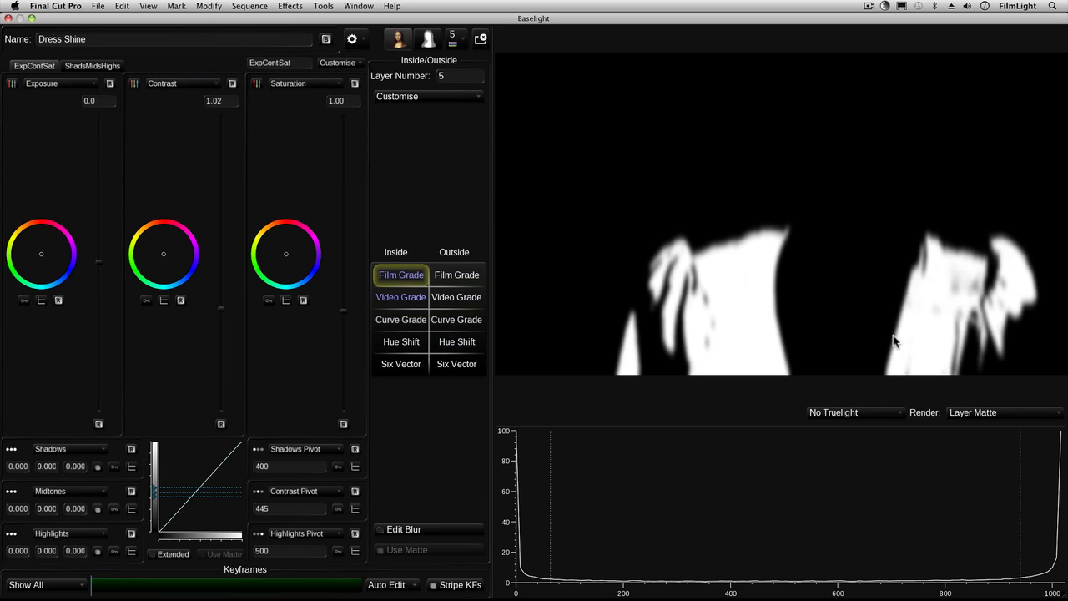
{"action": "left_click", "coordinate": [455, 38]}
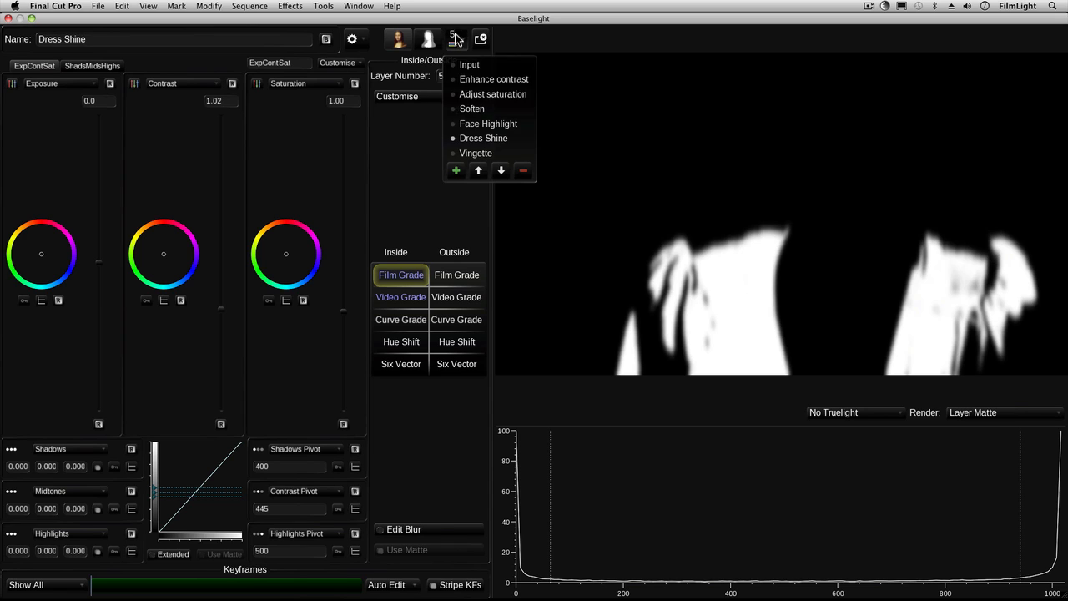
{"action": "left_click", "coordinate": [488, 123]}
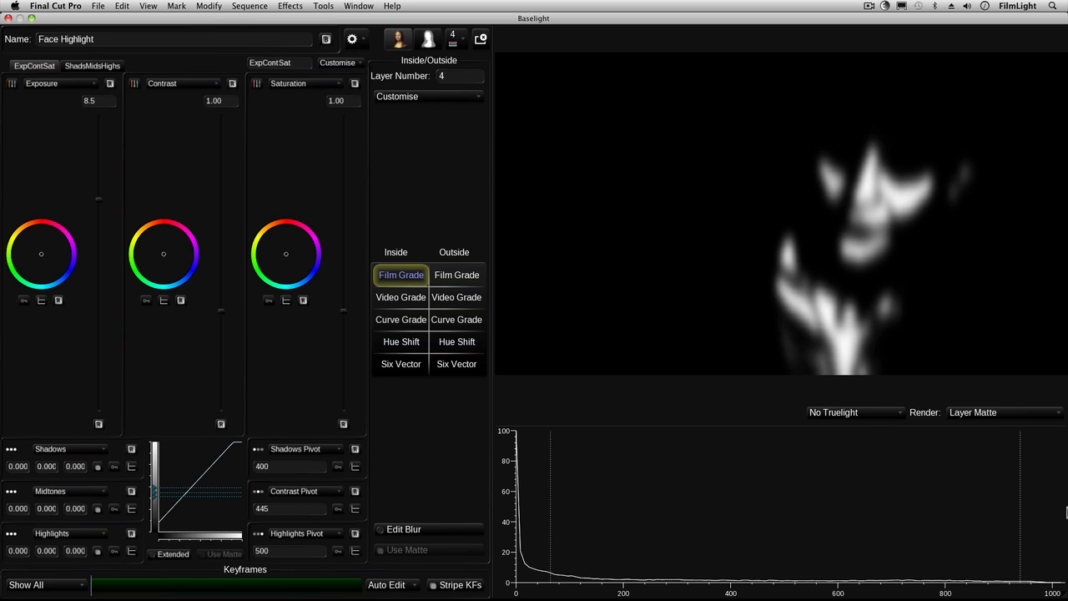
{"action": "left_click", "coordinate": [993, 413]}
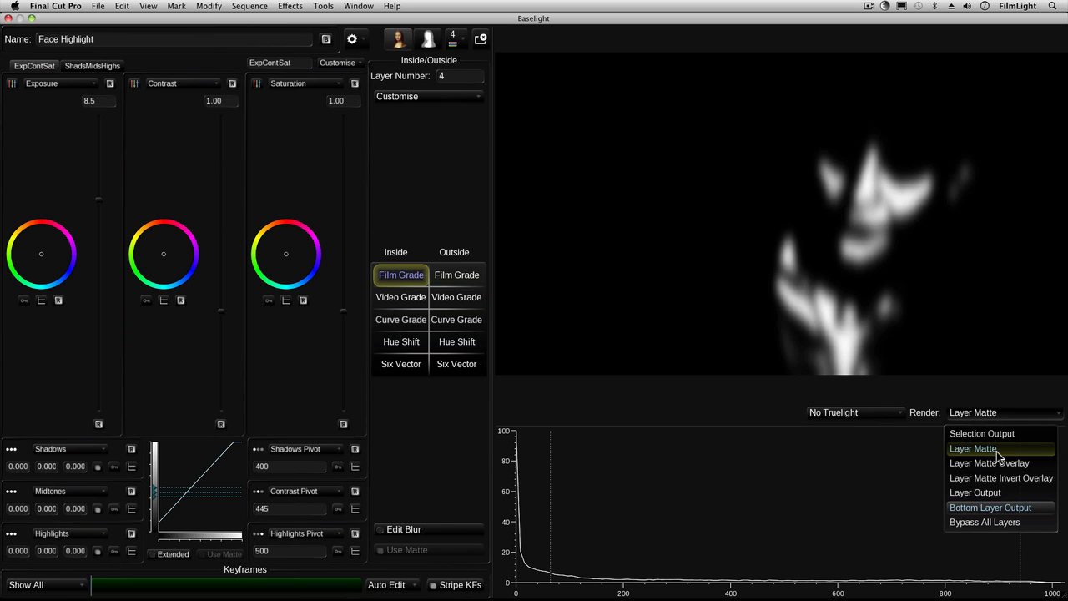
{"action": "left_click", "coordinate": [991, 493]}
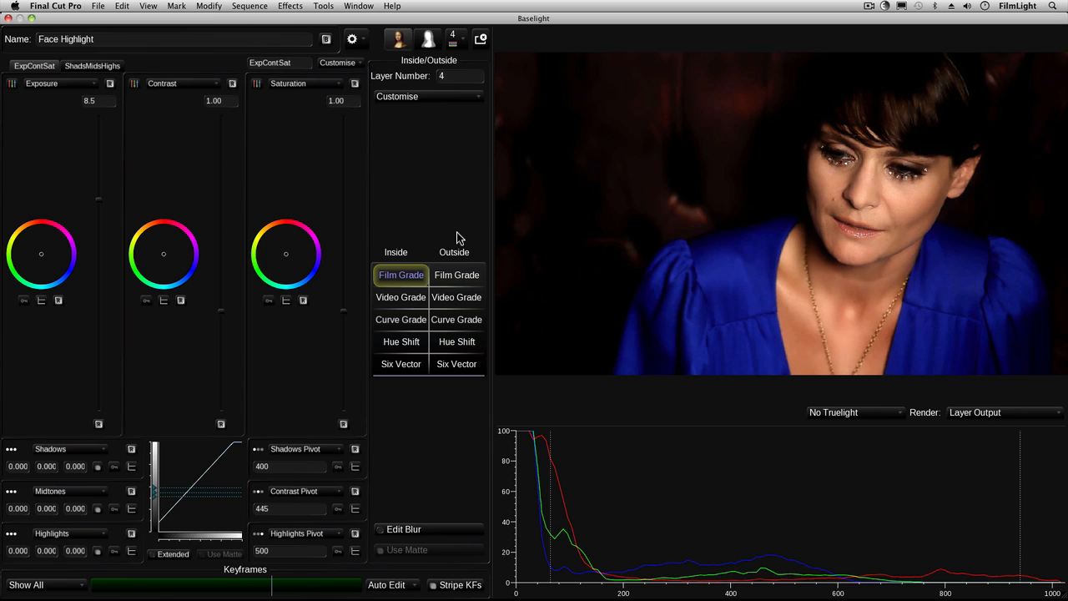
Step: Change the Inside Six Vector operator on the Face Highlight layer to a Look operator
{"action": "right_click", "coordinate": [409, 366]}
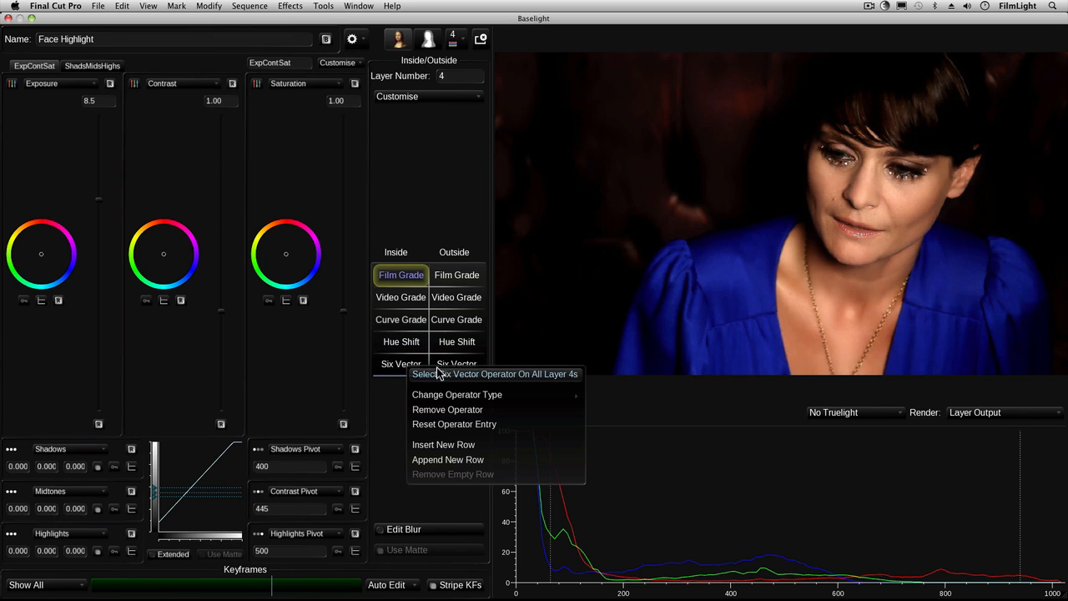
{"action": "mouse_move", "coordinate": [455, 394]}
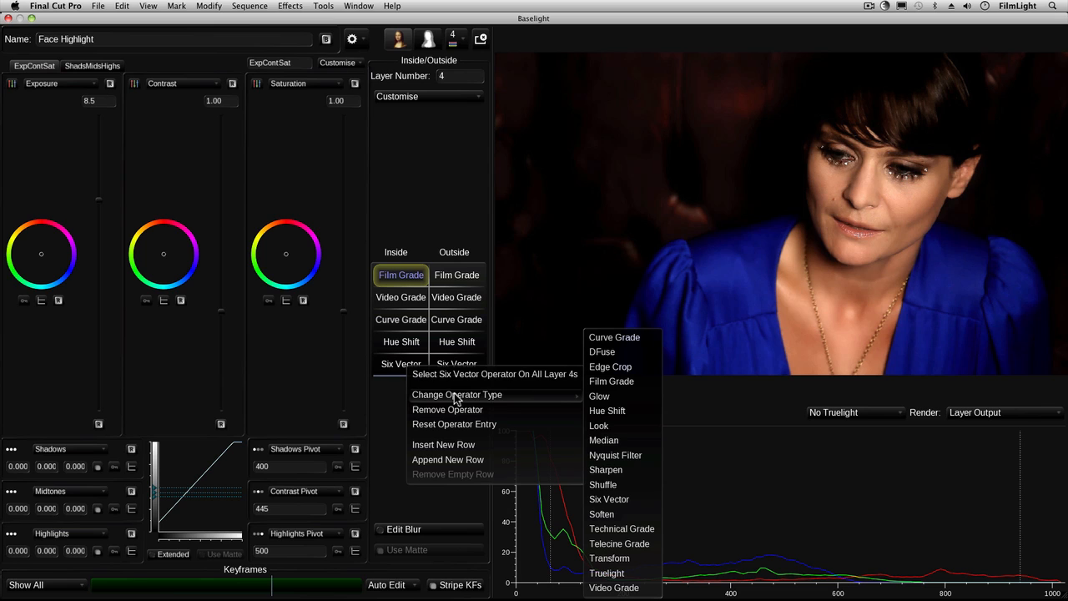
{"action": "left_click", "coordinate": [614, 422]}
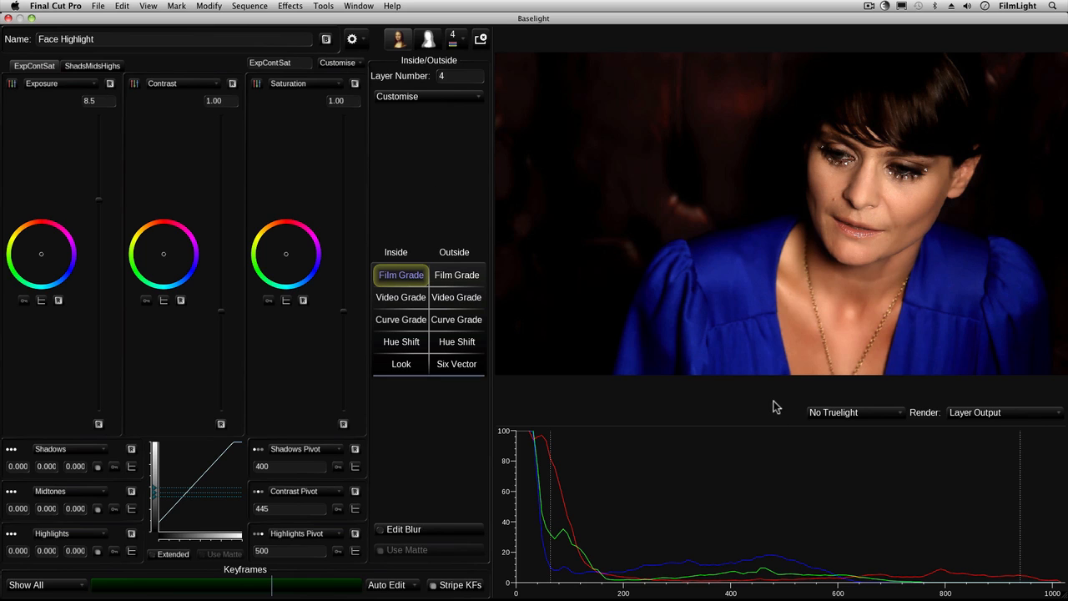
Step: Turn on Fill Histogram for the histogram display and turn it off again
{"action": "right_click", "coordinate": [766, 517]}
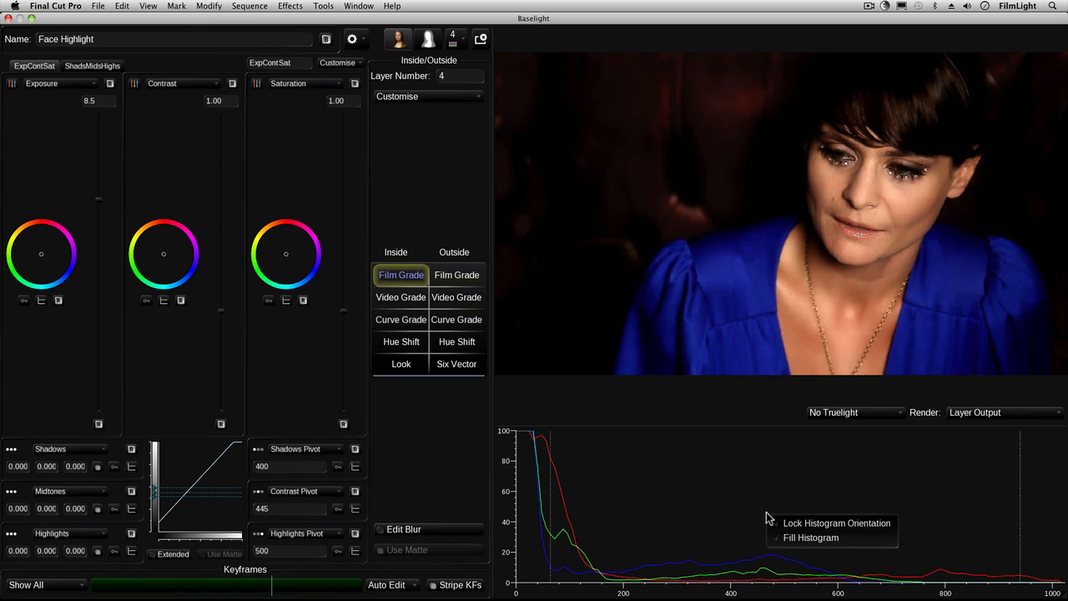
{"action": "left_click", "coordinate": [789, 539]}
{"action": "right_click", "coordinate": [780, 528]}
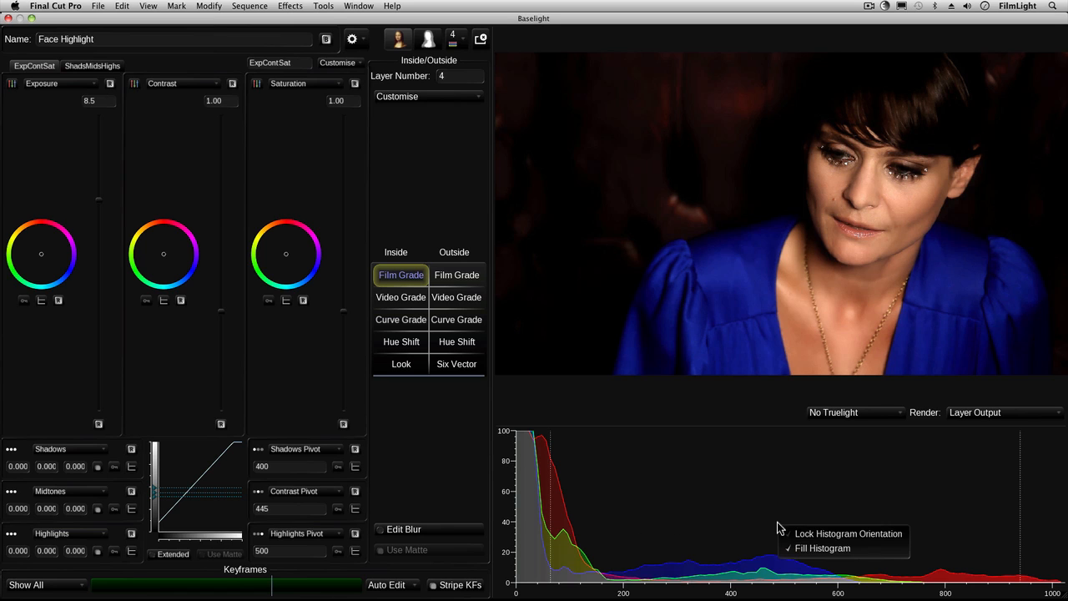
{"action": "left_click", "coordinate": [791, 547]}
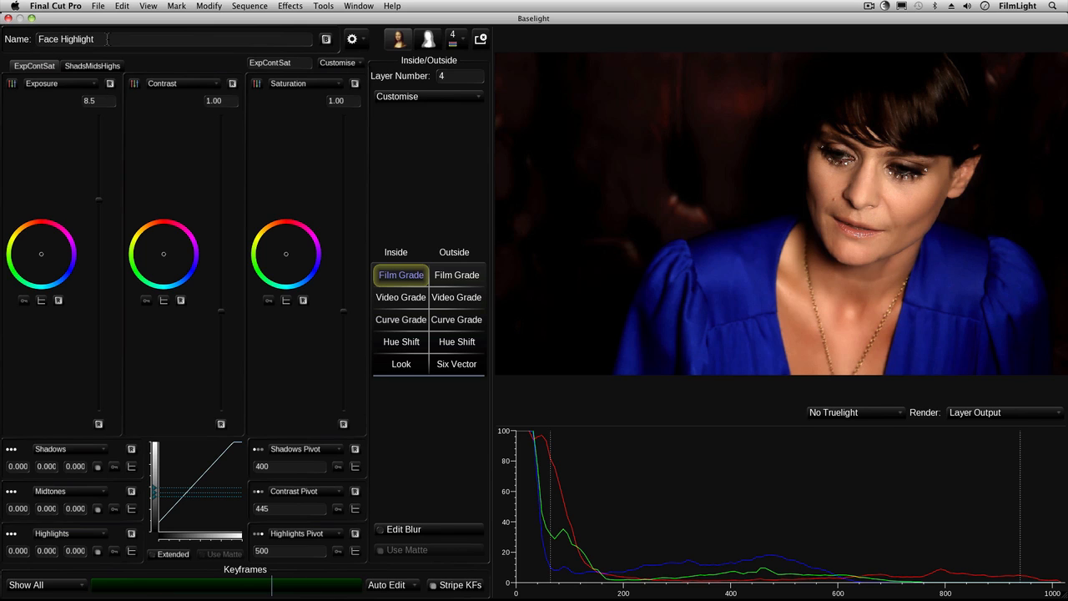
Step: Toggle the bypass of the Face Highlight layer and view its matte elements before returning to the grade controls
{"action": "left_click", "coordinate": [326, 40]}
{"action": "left_click", "coordinate": [326, 44]}
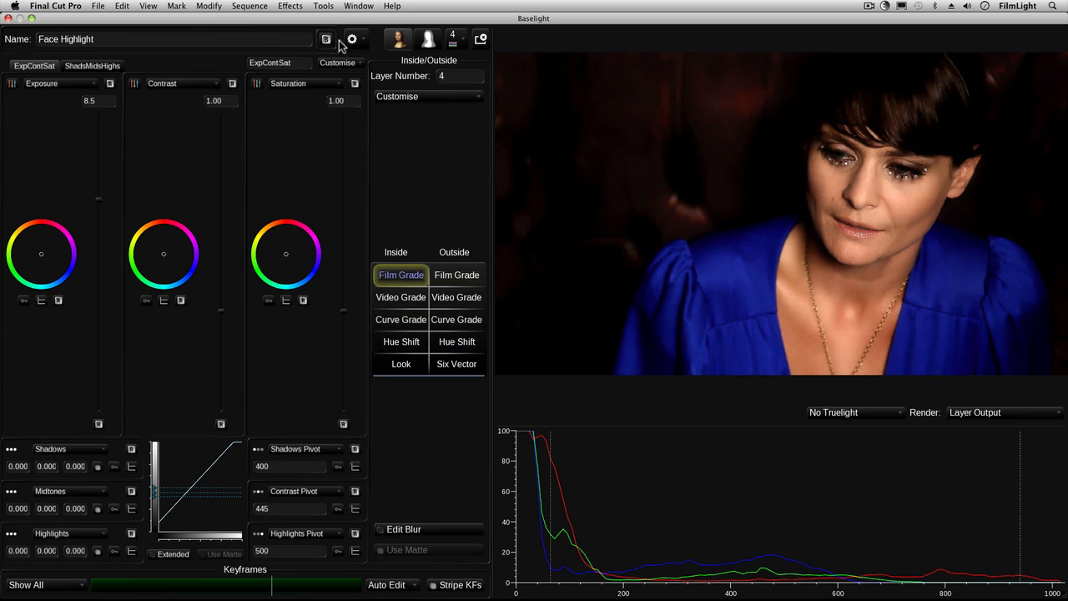
{"action": "left_click", "coordinate": [430, 39]}
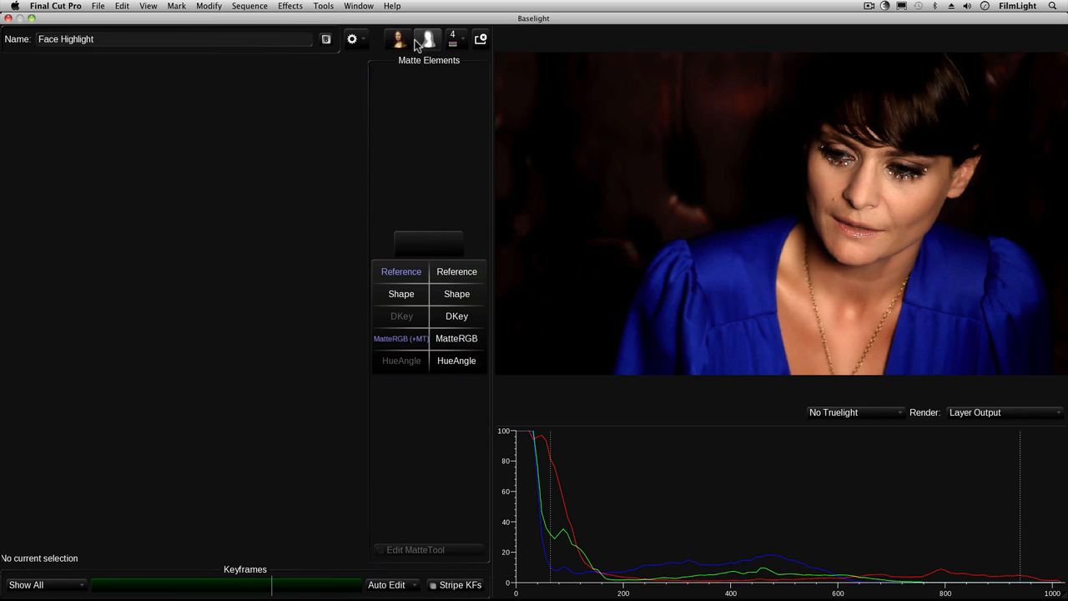
{"action": "left_click", "coordinate": [402, 40]}
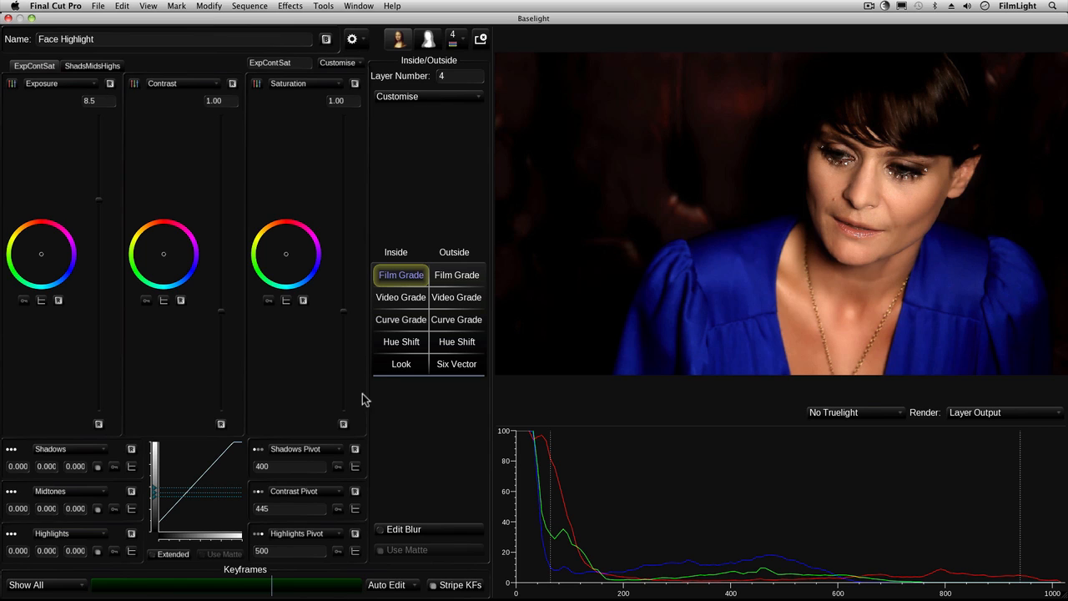
Step: Return the Baselight controls to the Final Cut Pro viewer and play back the sequence
{"action": "left_click", "coordinate": [481, 39]}
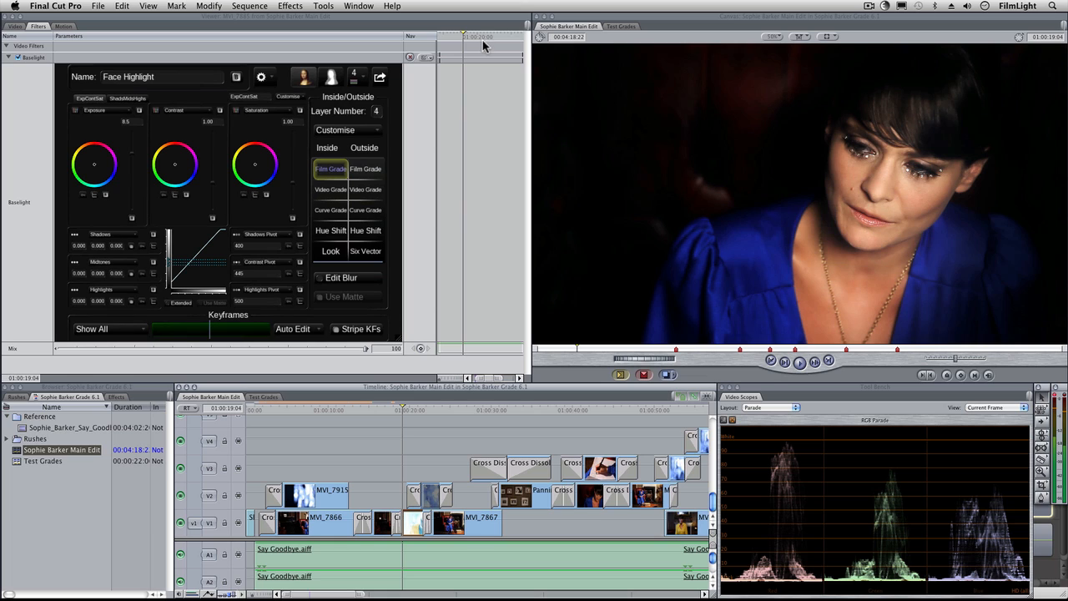
{"action": "left_click", "coordinate": [800, 364]}
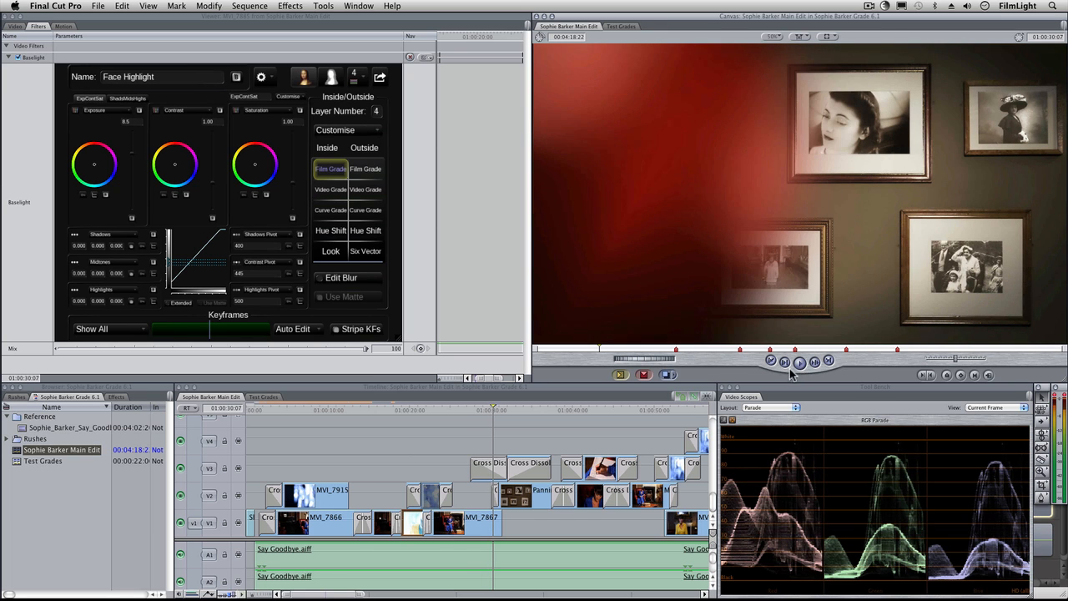
Step: Select the favourite Baselight effect and examine the Main Edit sequence's export formats, including XML, without exporting
{"action": "left_click", "coordinate": [122, 400]}
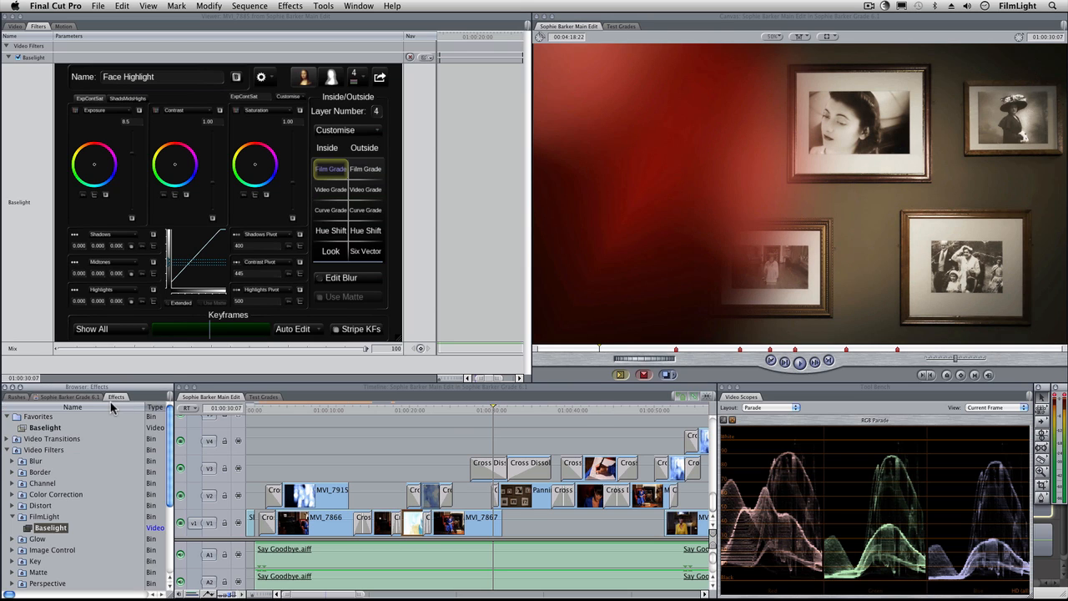
{"action": "left_click", "coordinate": [24, 430]}
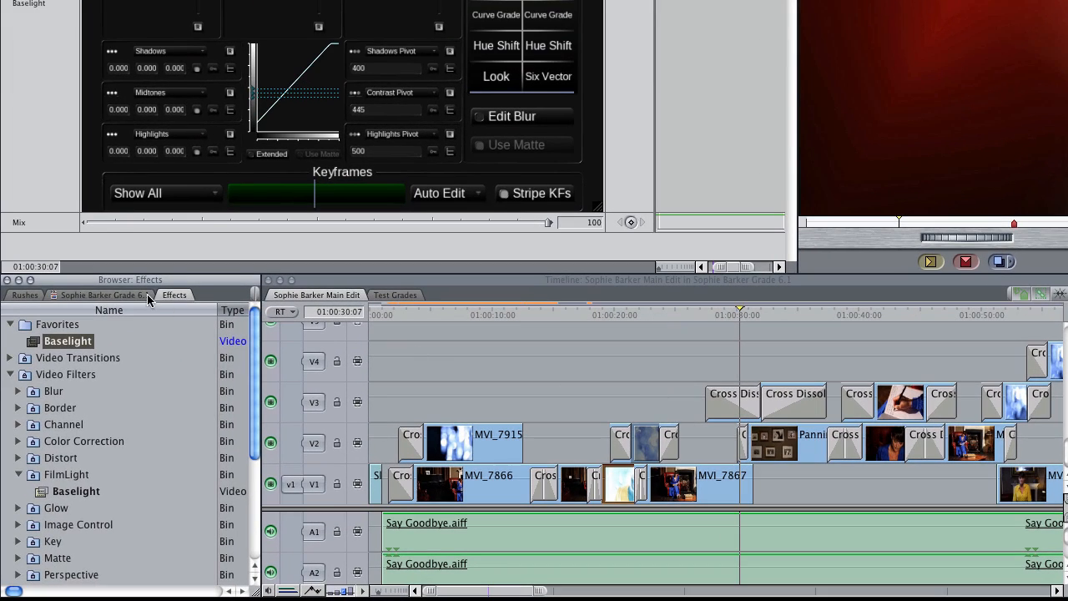
{"action": "left_click", "coordinate": [147, 298]}
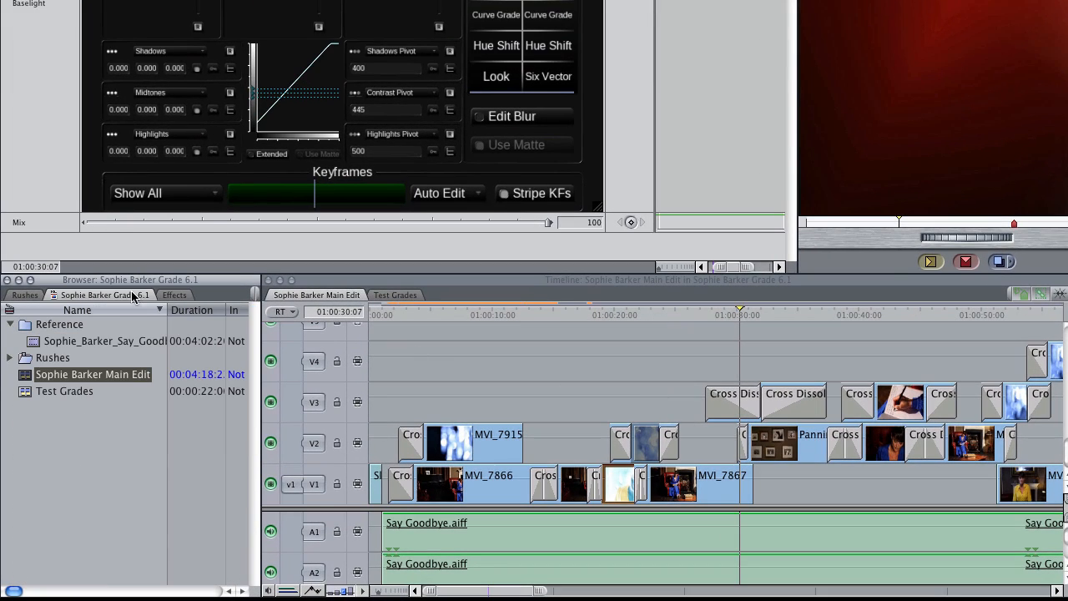
{"action": "right_click", "coordinate": [116, 378]}
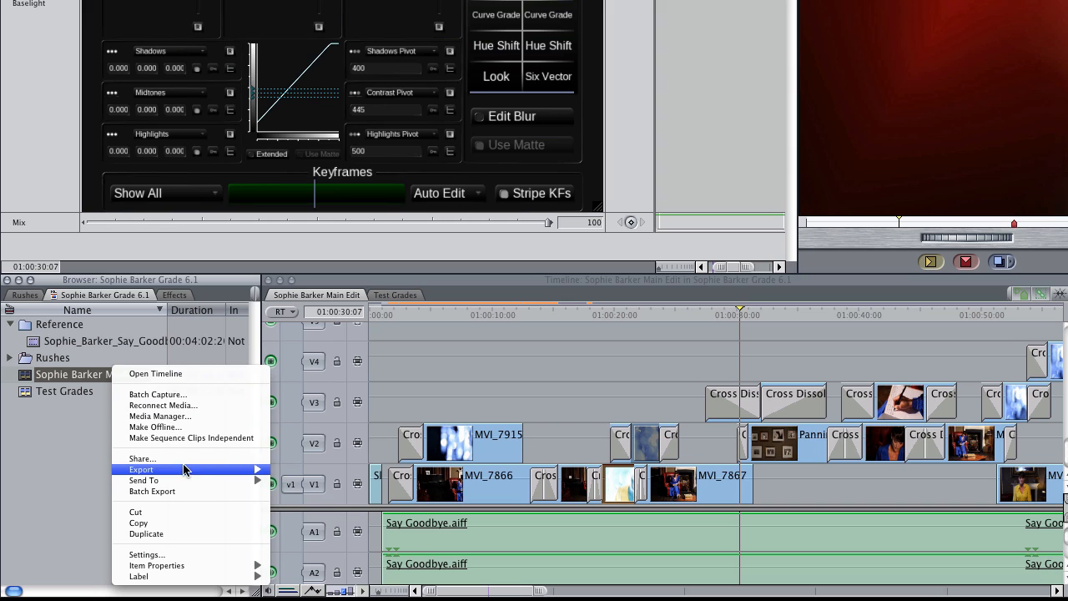
{"action": "mouse_move", "coordinate": [186, 470]}
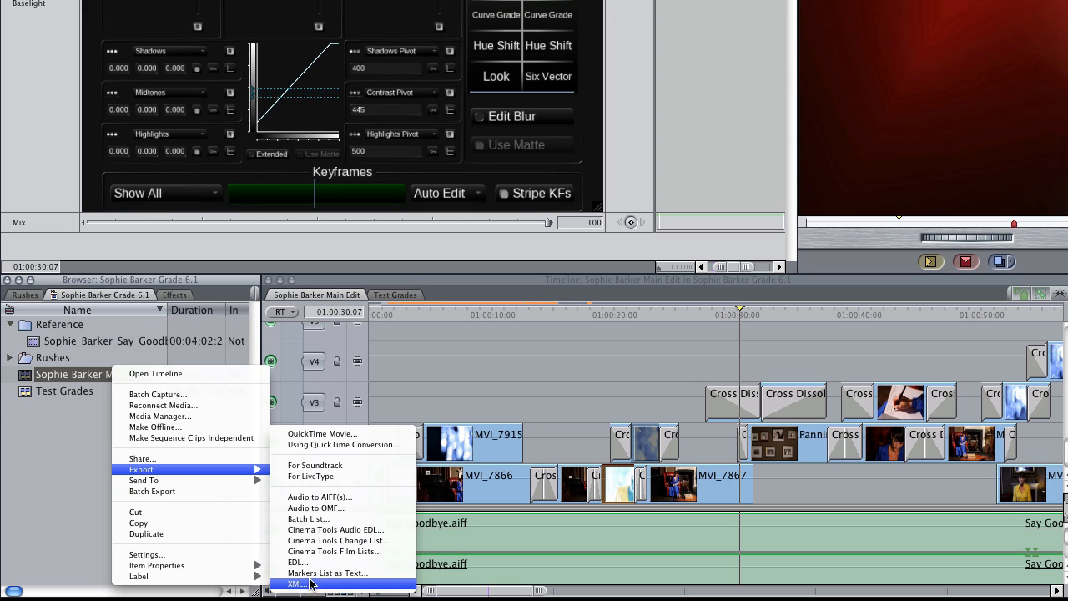
{"action": "left_click", "coordinate": [21, 444]}
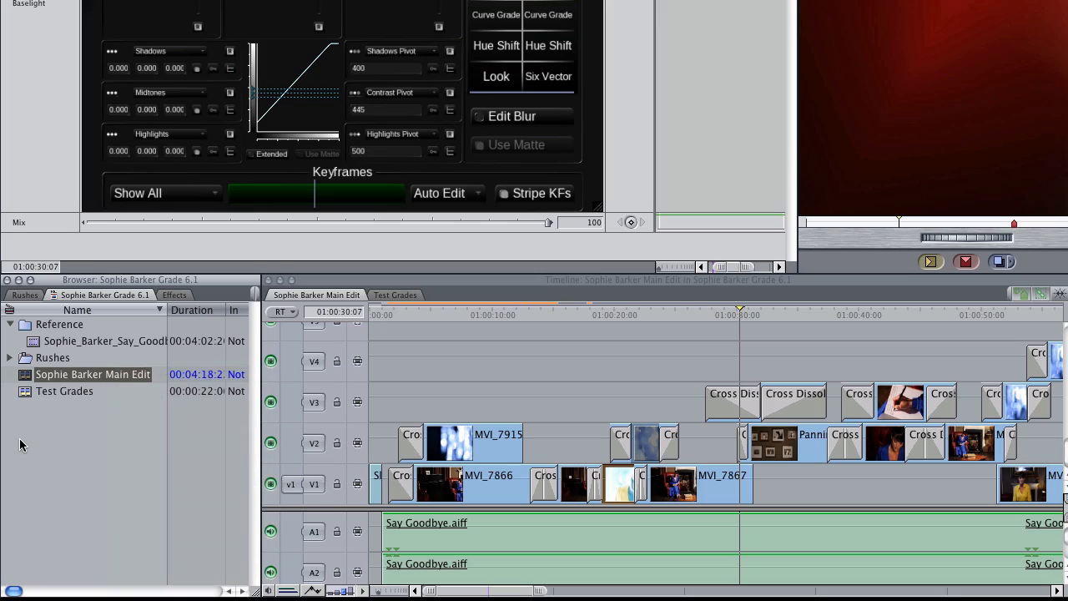